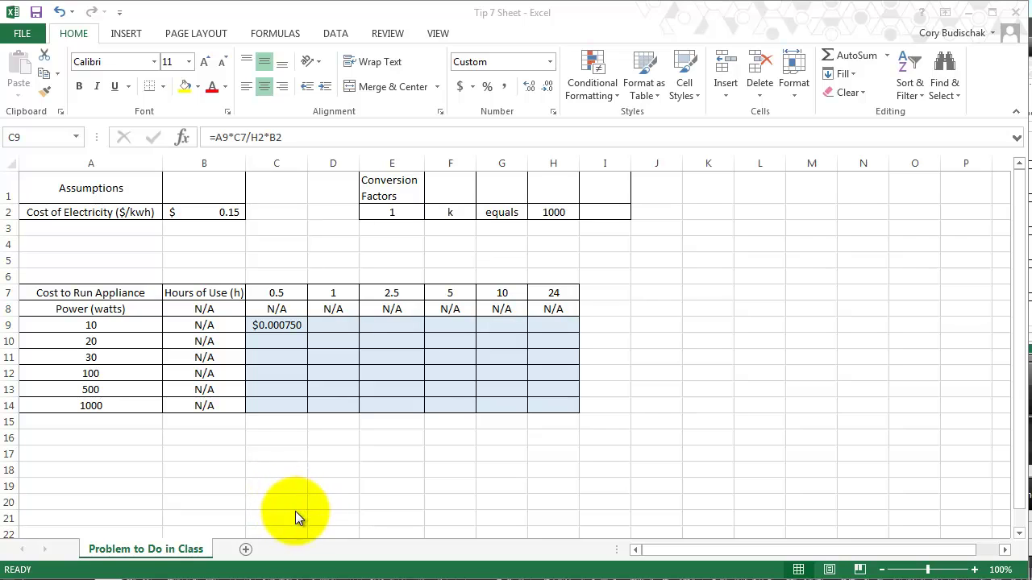
double_click(289, 326)
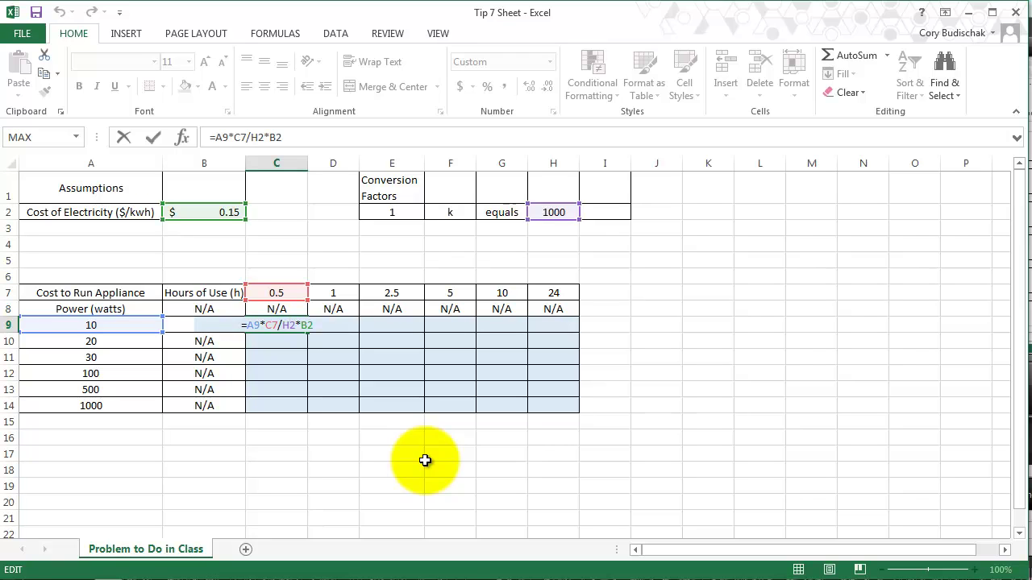
key(ctrl+Return)
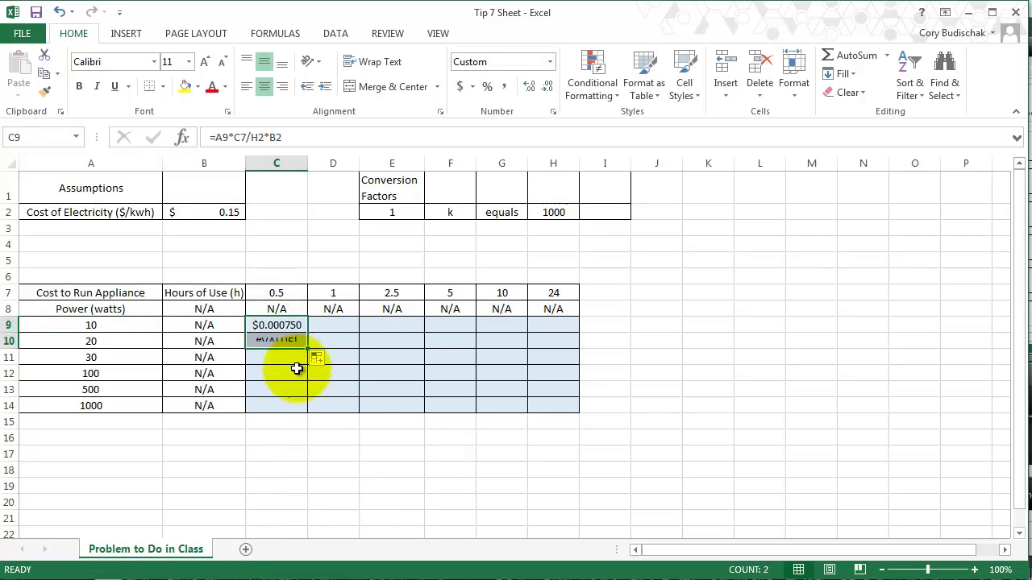
drag(310, 332, 298, 345)
click(277, 341)
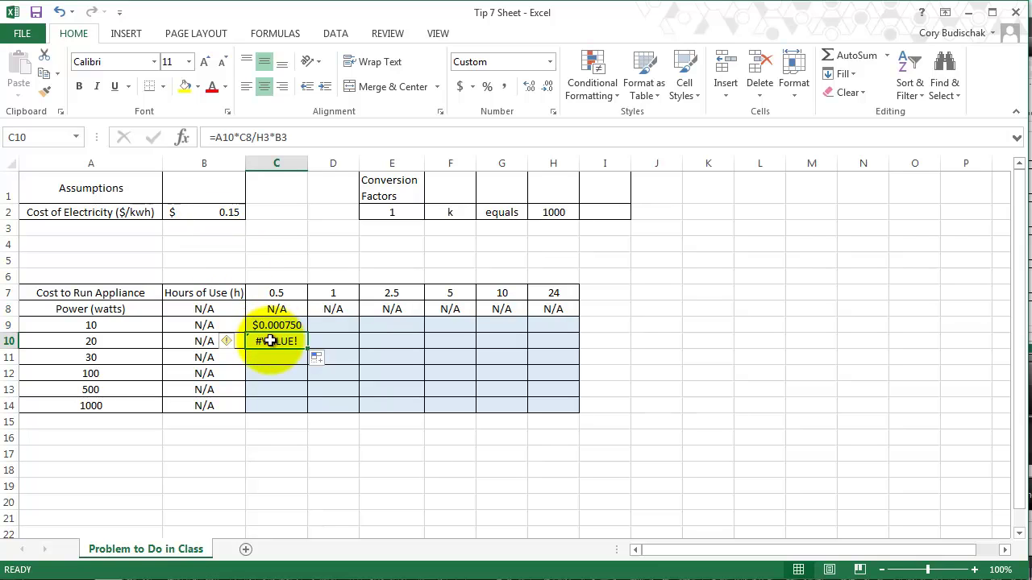
double_click(270, 341)
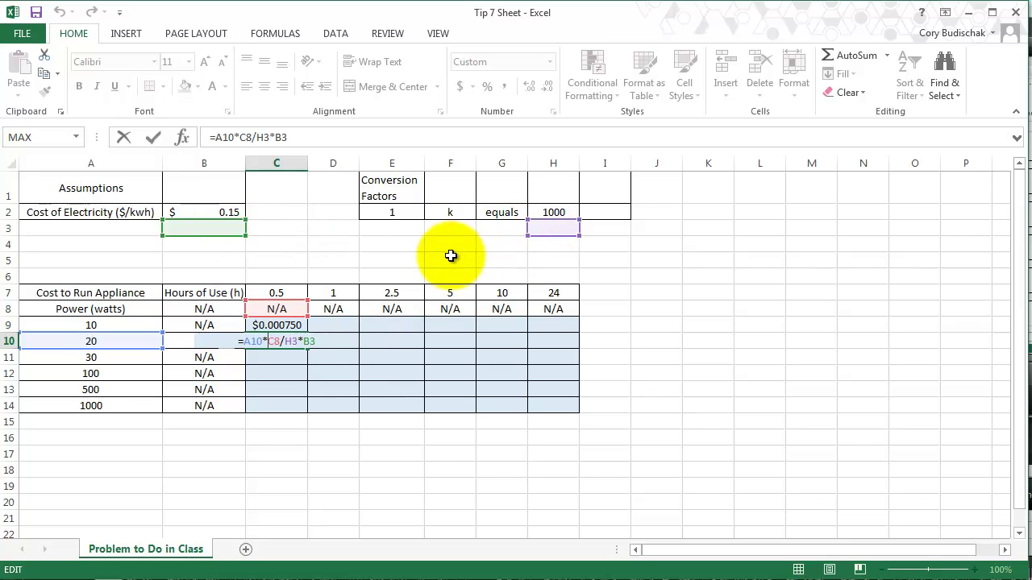
key(Return)
click(295, 342)
key(Delete)
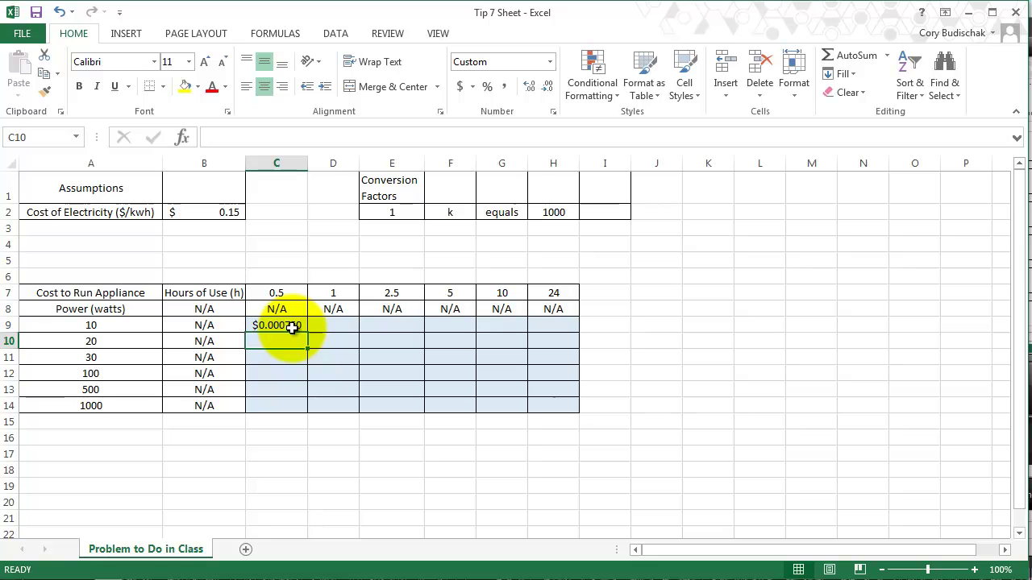
Lock H2 and B2 in C9's formula, making it =A9*C7/$H$2*$B$2, still $0.000750.
click(292, 326)
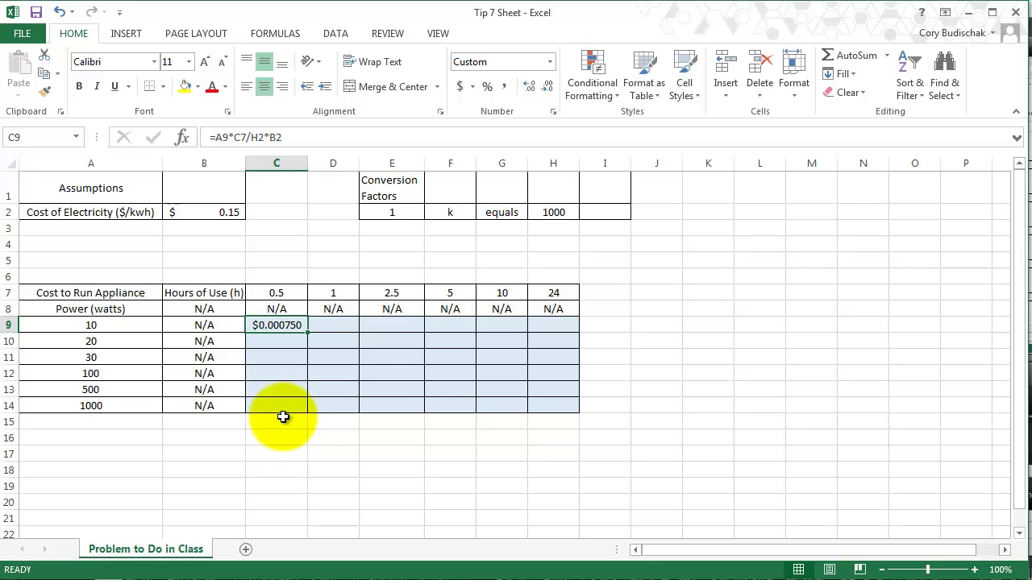
double_click(286, 323)
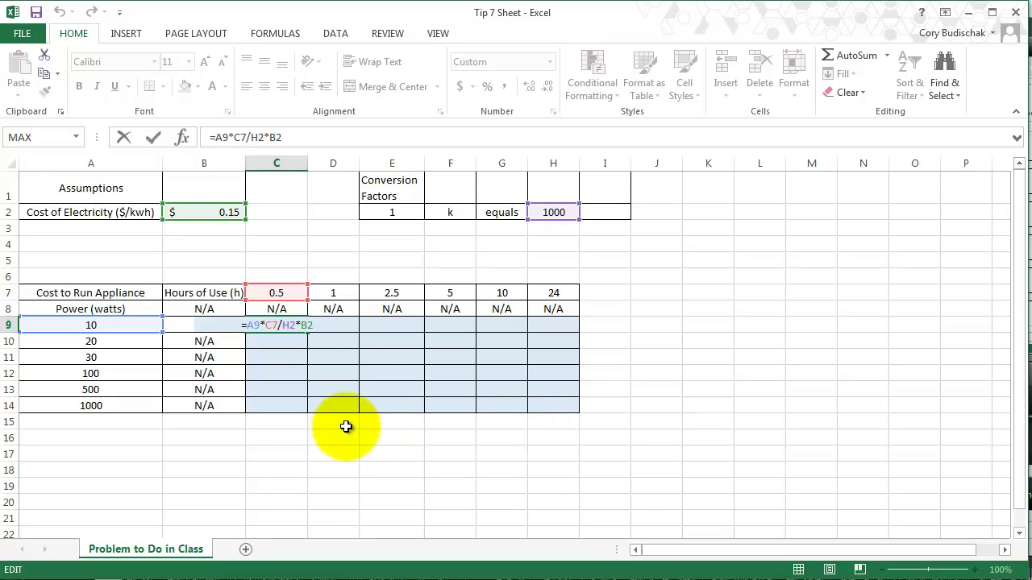
key(F4)
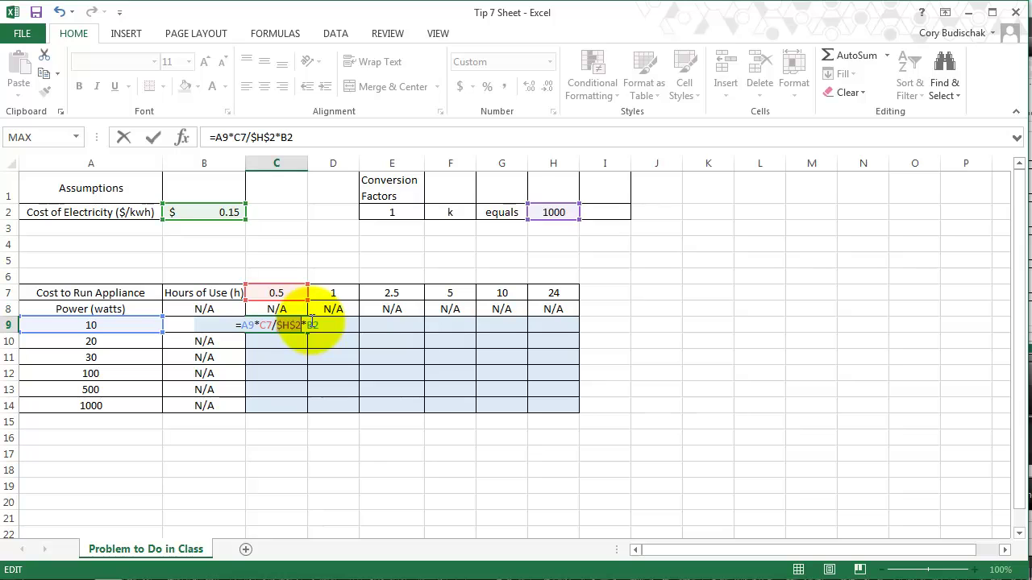
click(312, 324)
key(F4)
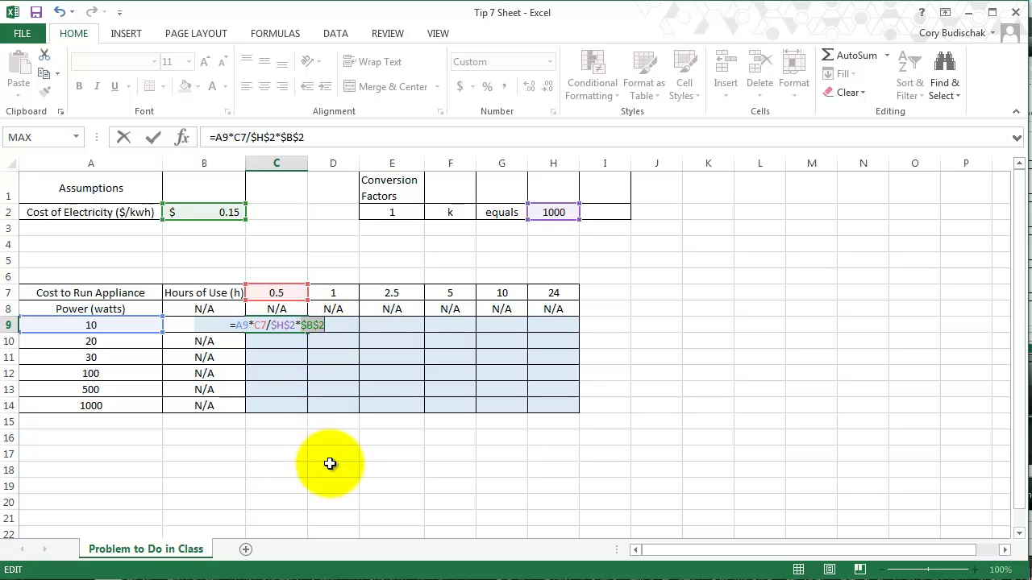
key(Return)
click(299, 327)
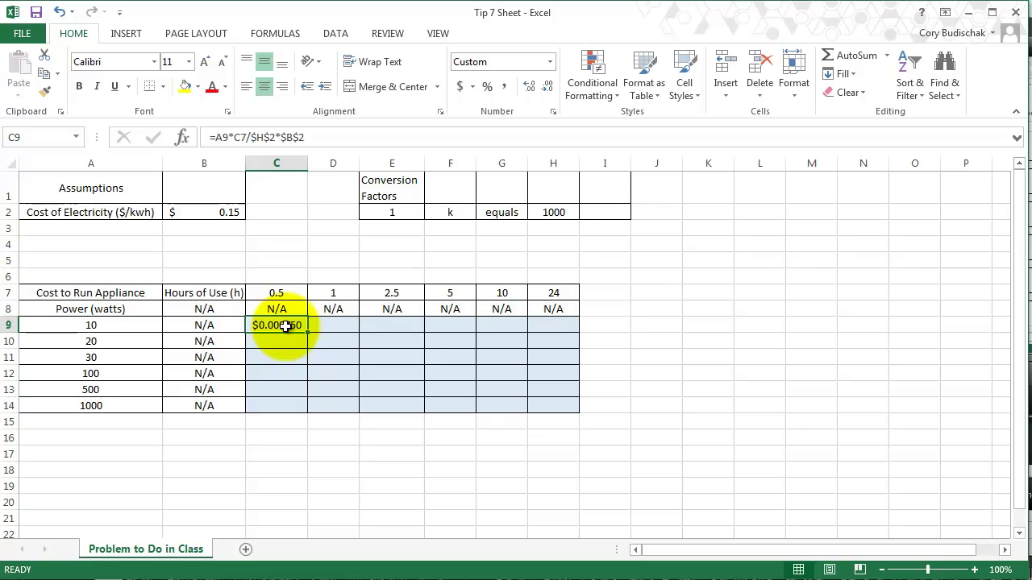
click(284, 325)
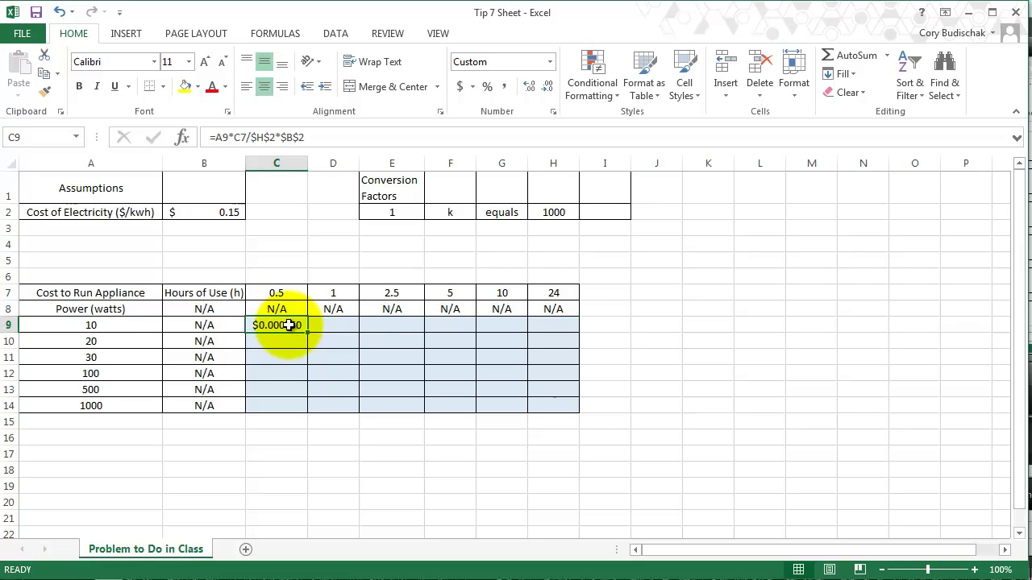
double_click(289, 324)
key(Escape)
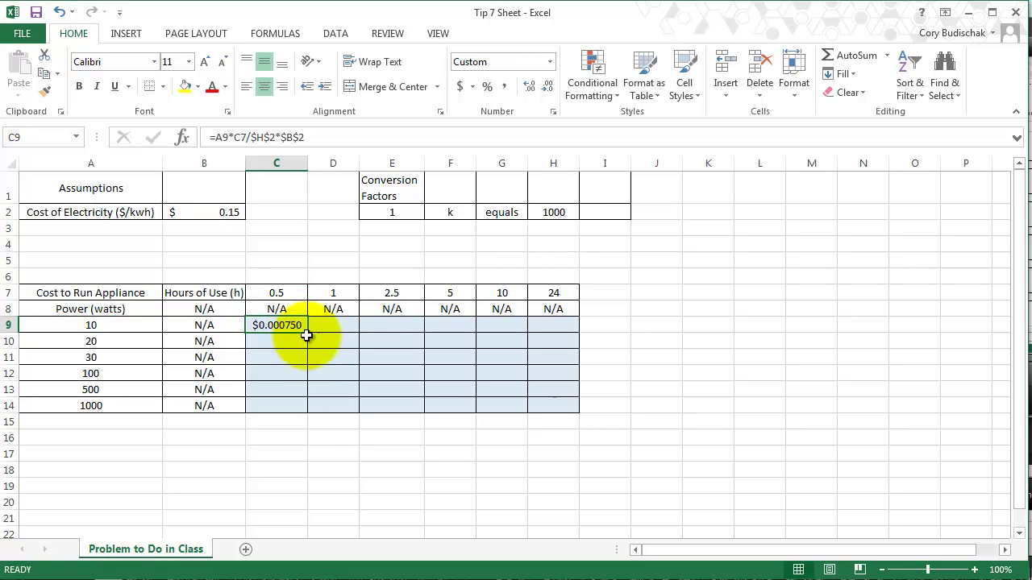
drag(306, 333, 304, 352)
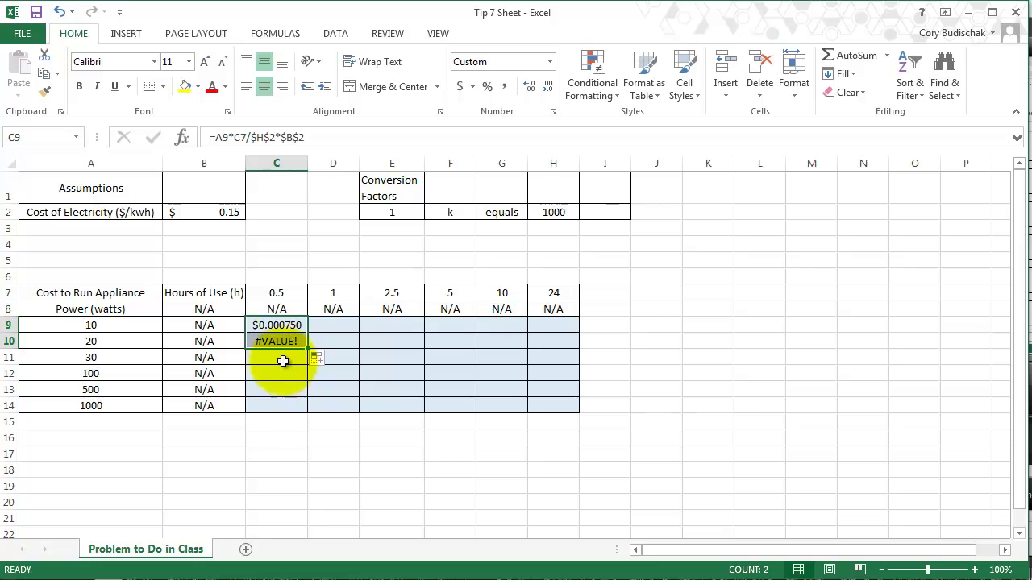
click(279, 341)
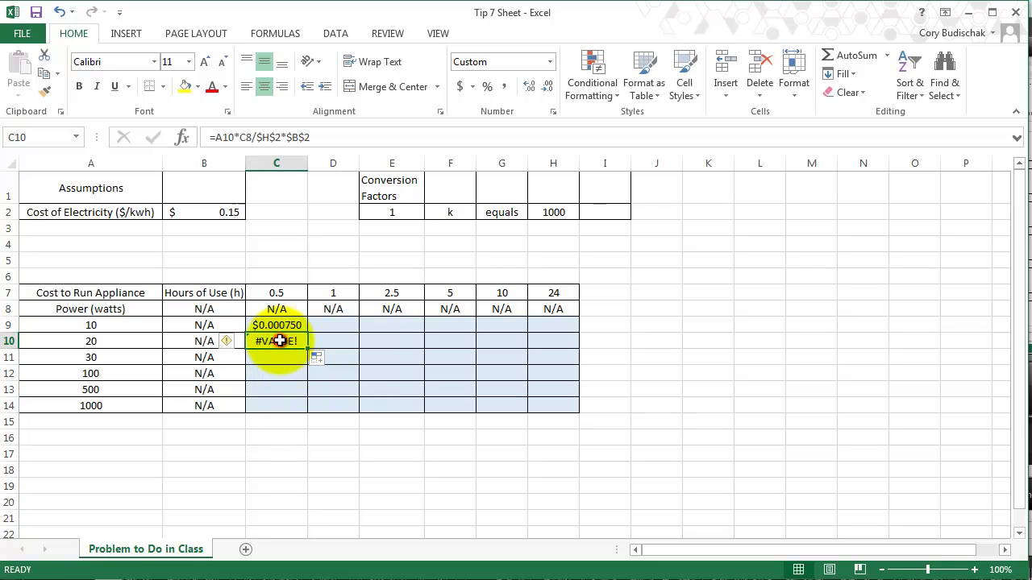
double_click(279, 341)
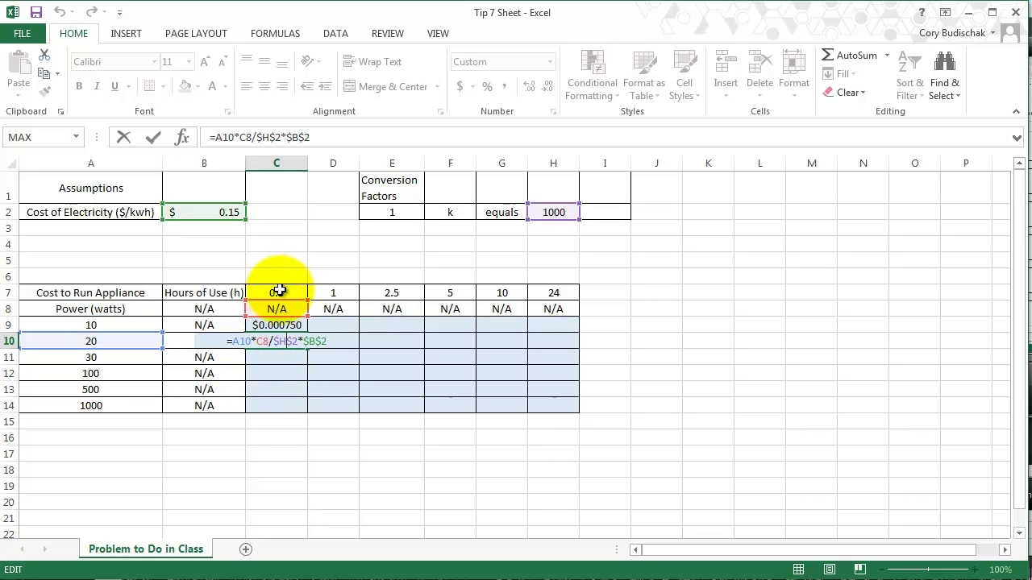
key(Return)
click(297, 342)
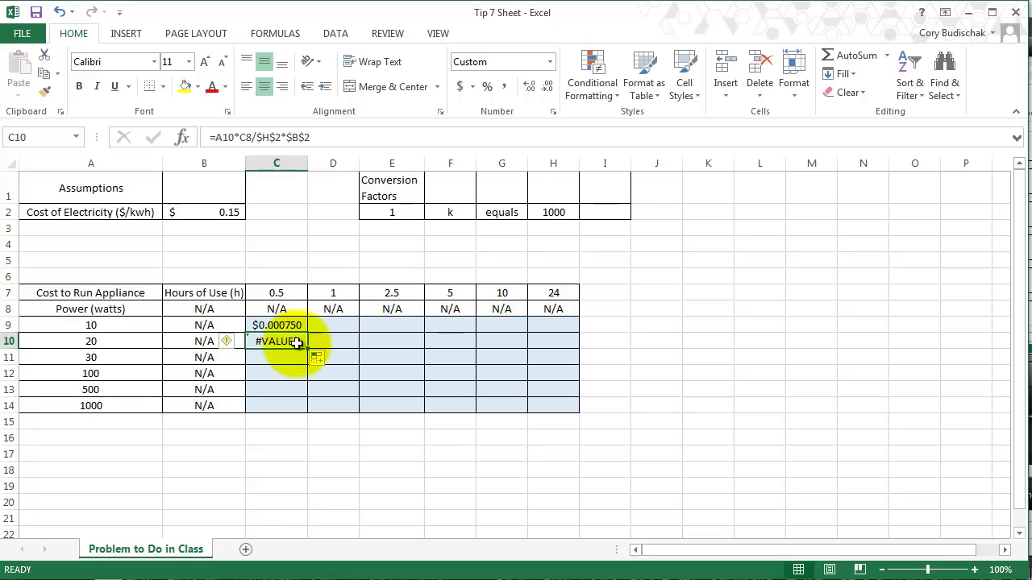
key(Delete)
Lock the hours reference in C9's formula as $C$7.
click(295, 324)
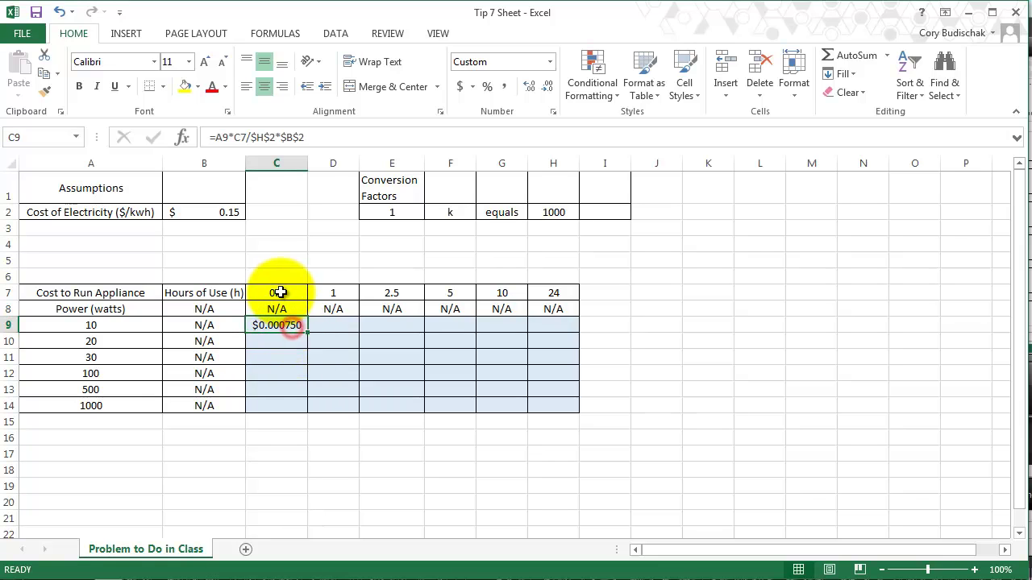
click(242, 137)
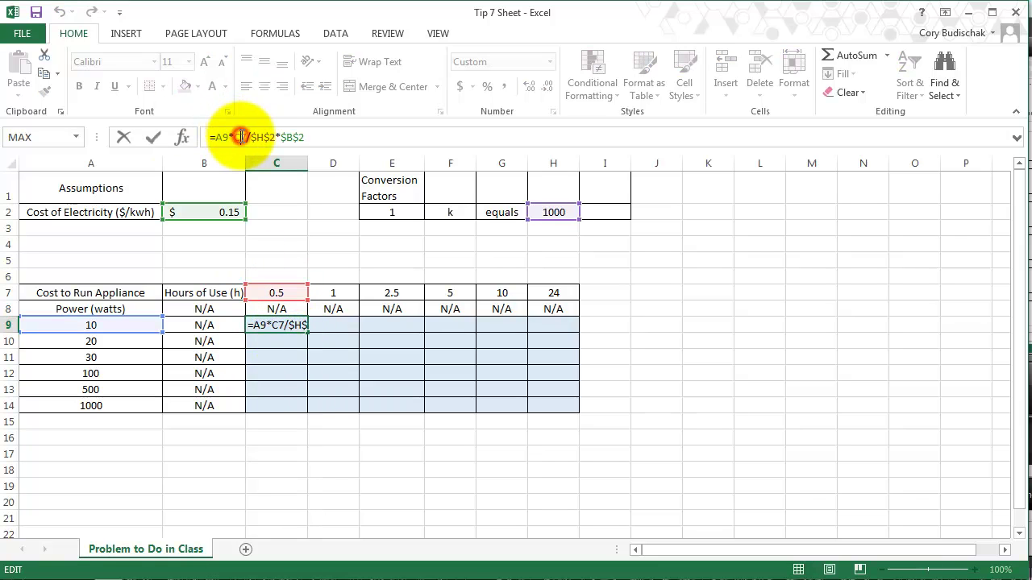
key(F4)
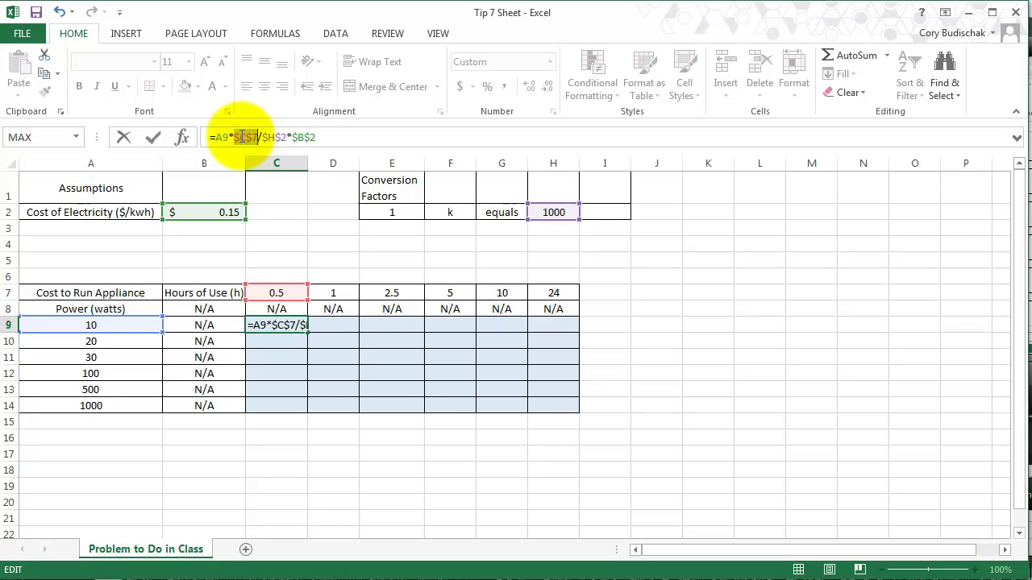
key(Return)
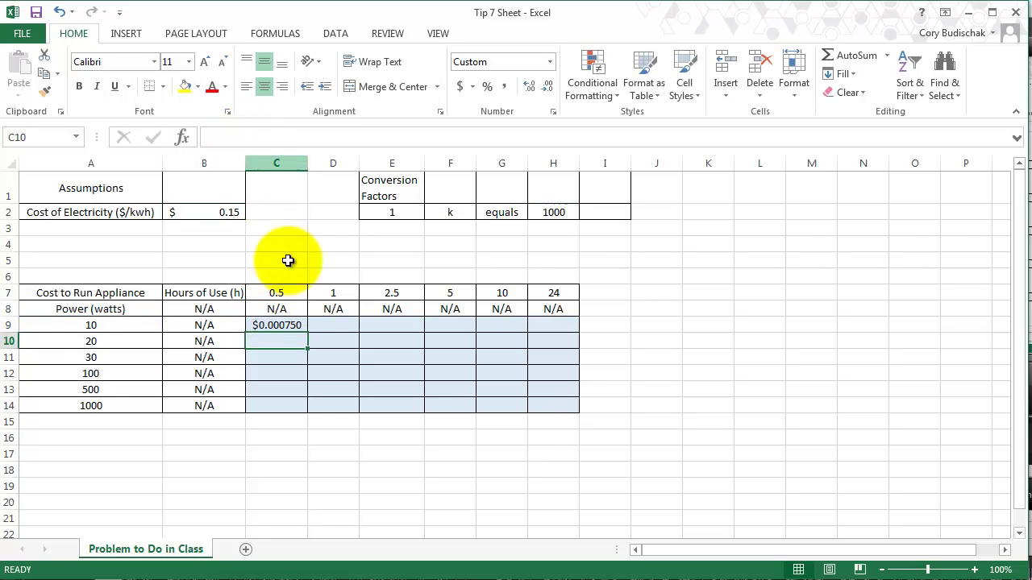
Fill C9's formula down to C14, giving costs $0.000750 to $0.075000, and check C10's references.
click(291, 325)
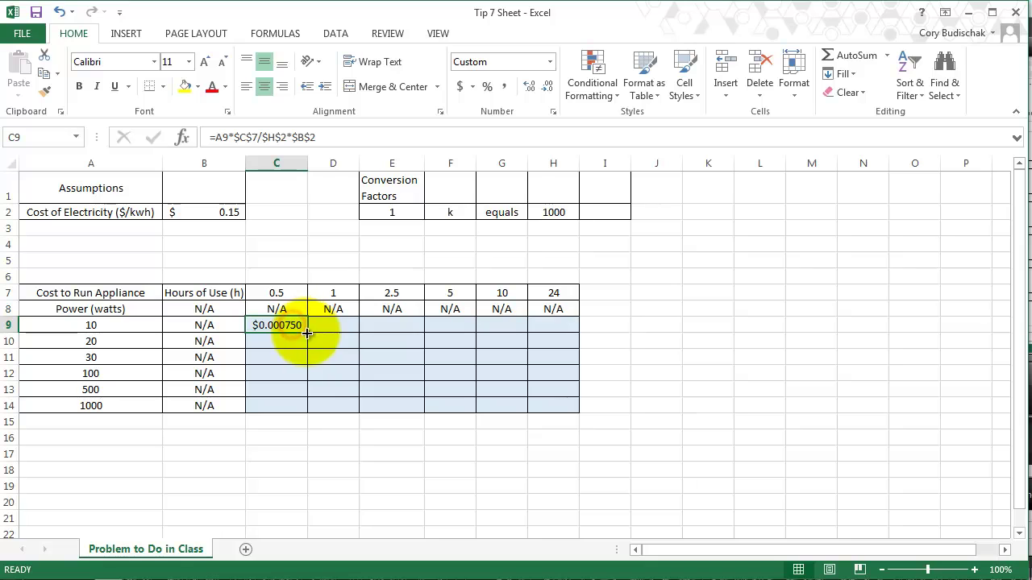
drag(307, 332, 299, 410)
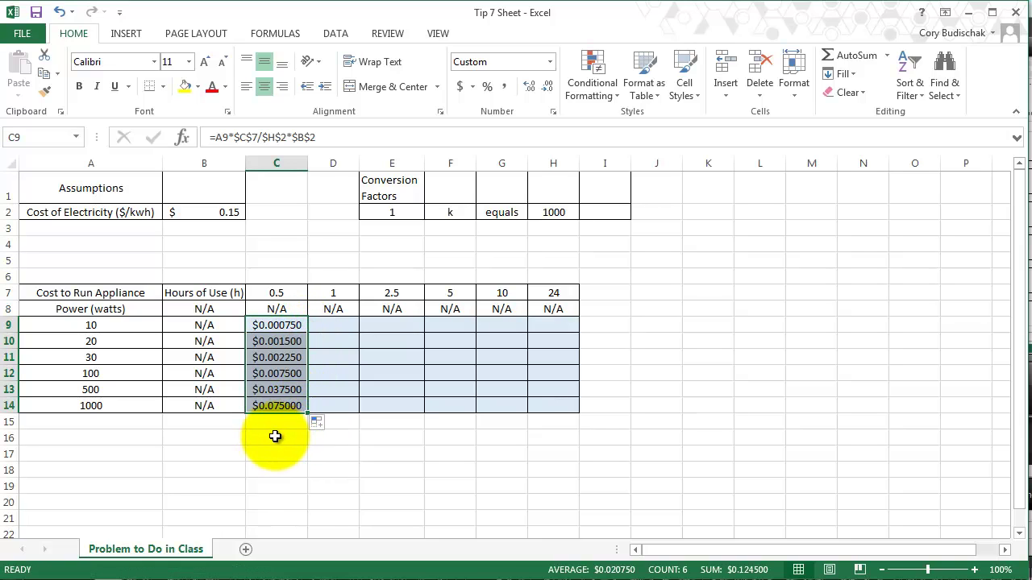
click(282, 345)
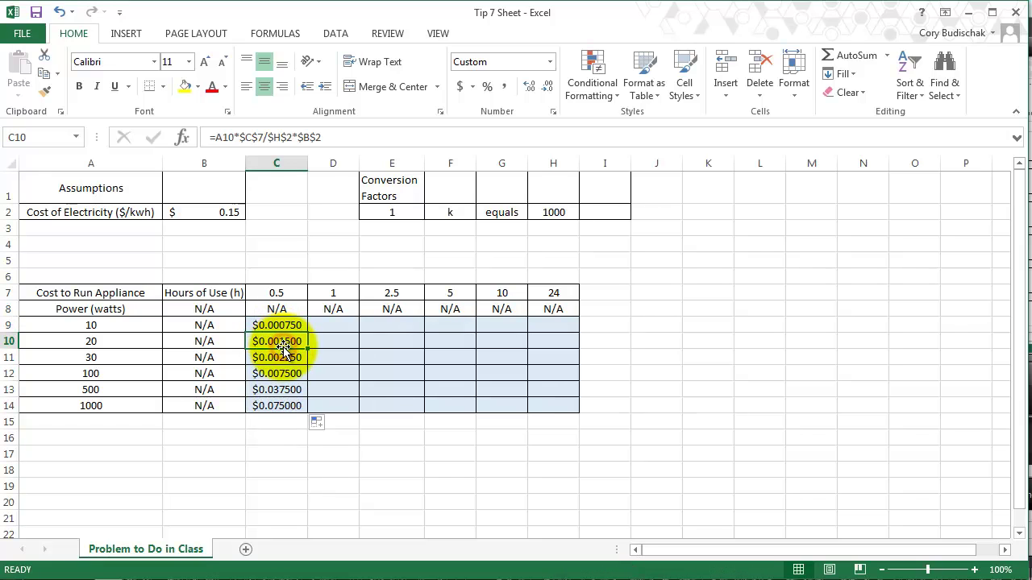
double_click(286, 342)
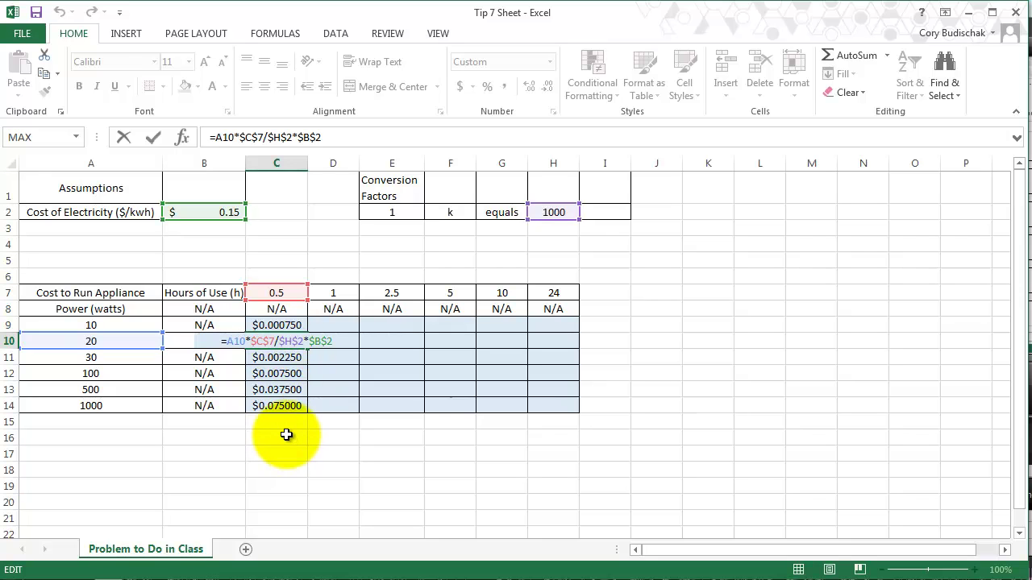
Copy the column C cost formulas across to column H and inspect D9's shifted formula.
click(286, 420)
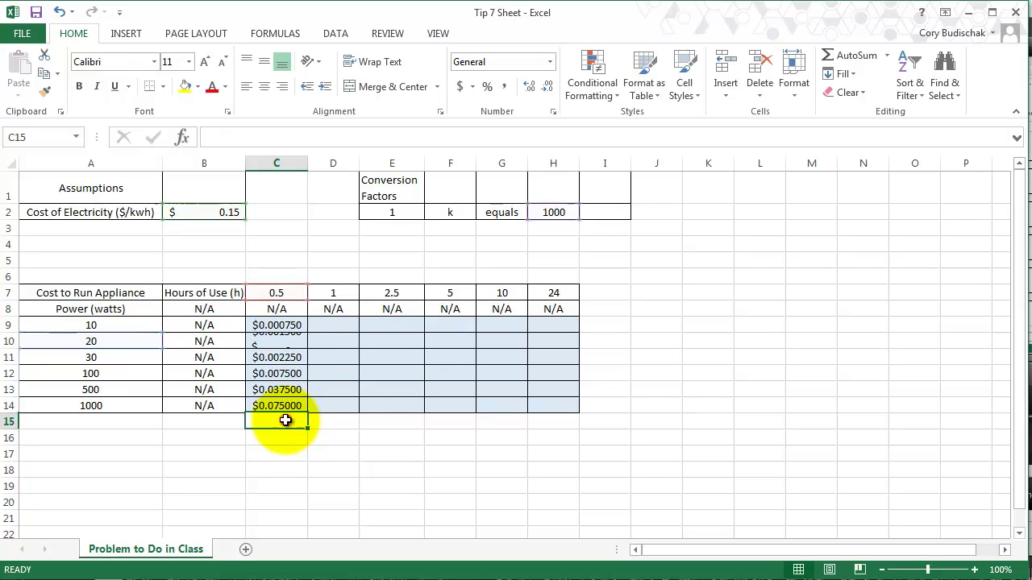
mouse_move(286, 325)
mouse_down()
mouse_move(286, 407)
mouse_move(564, 405)
mouse_up()
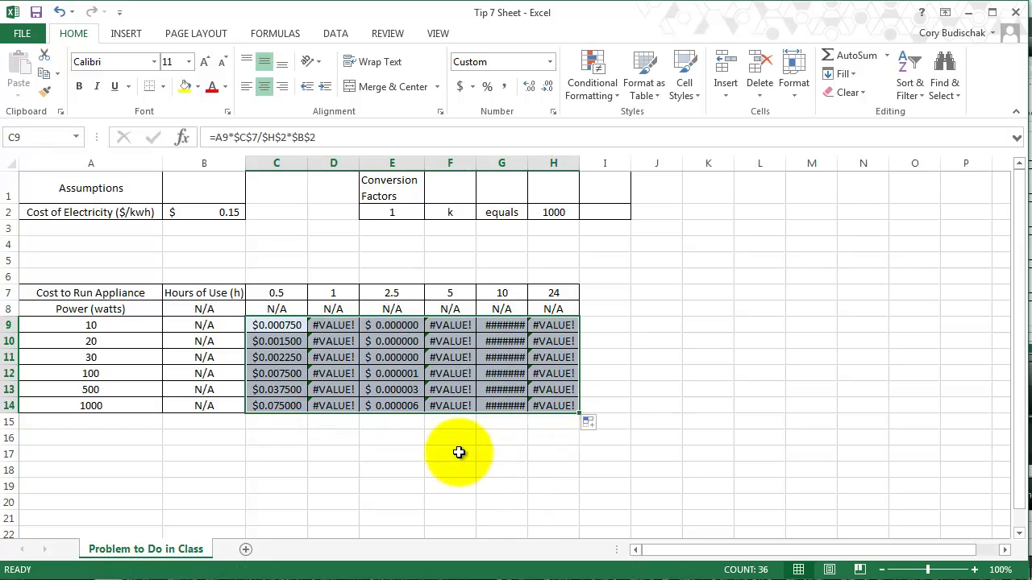
double_click(331, 324)
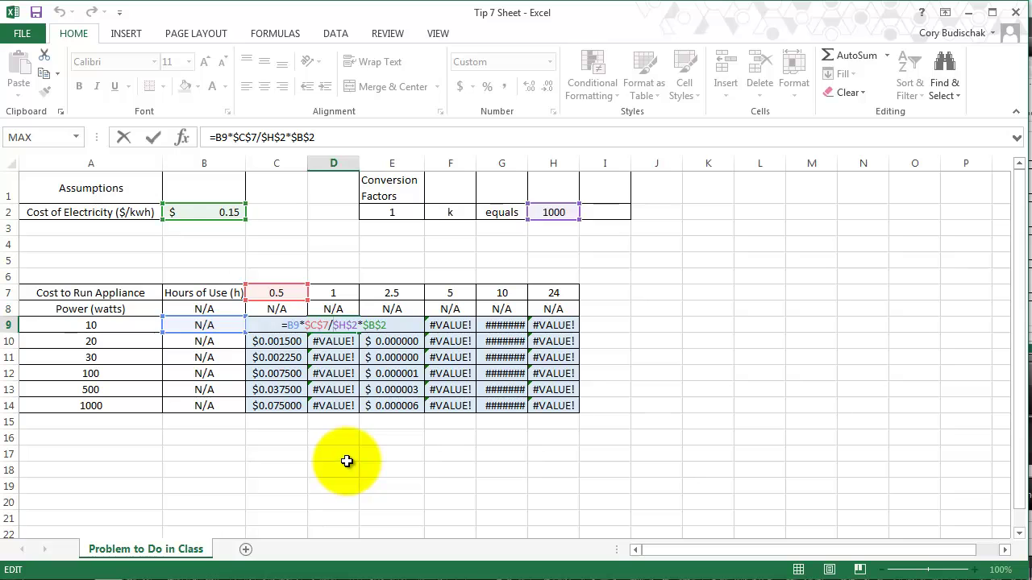
click(341, 331)
drag(337, 326, 556, 405)
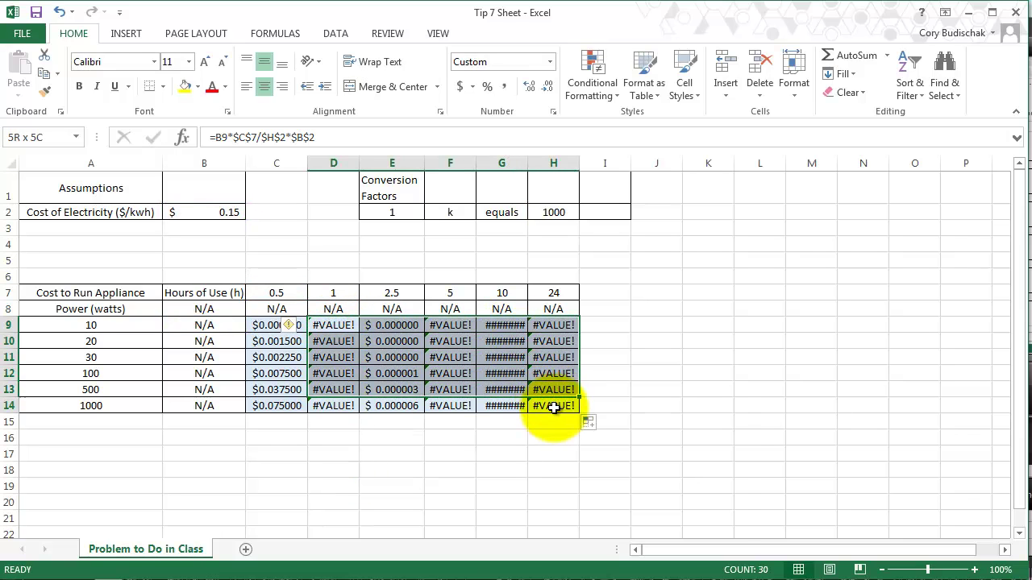
Clear D9:H14 and C10:C14, then change C9's formula to =A9*C$7/$H$2*$B$2.
key(Delete)
drag(295, 341, 298, 407)
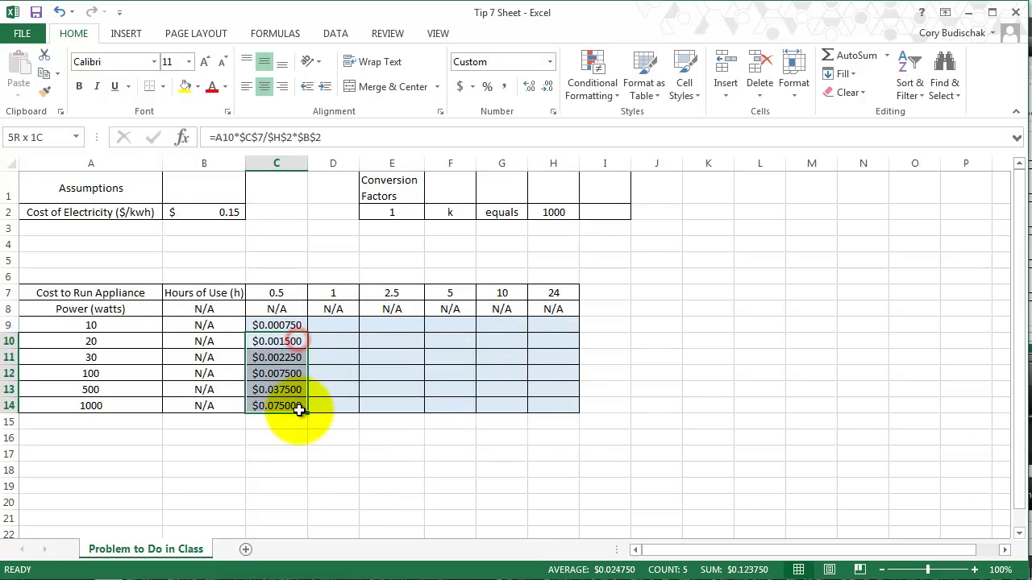
key(Delete)
click(295, 324)
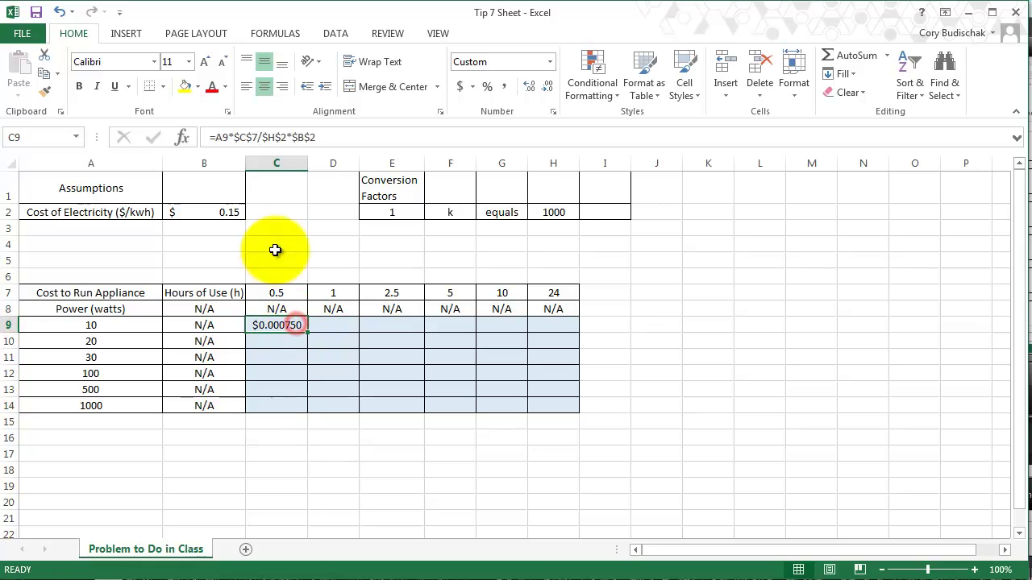
click(250, 137)
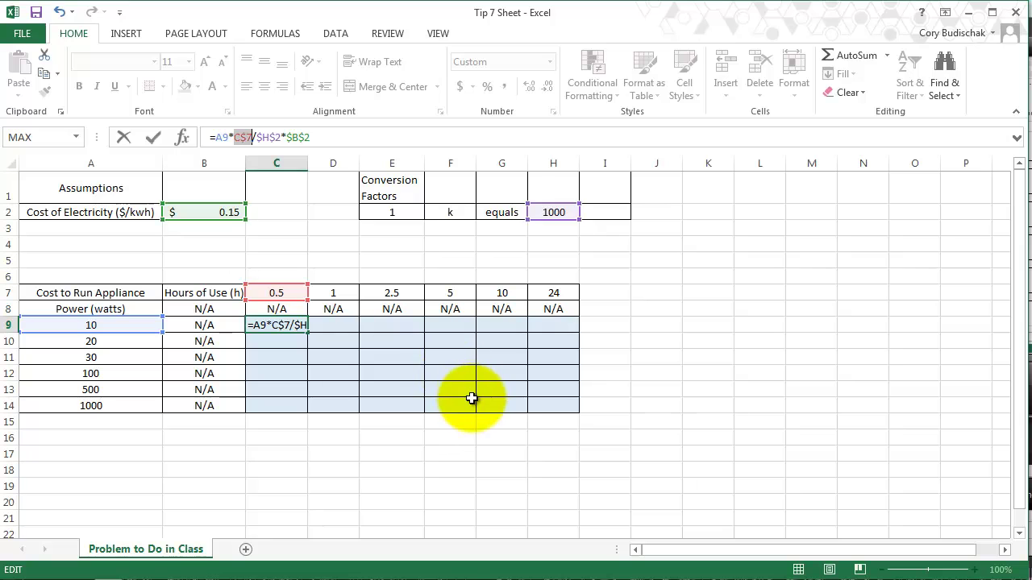
key(Return)
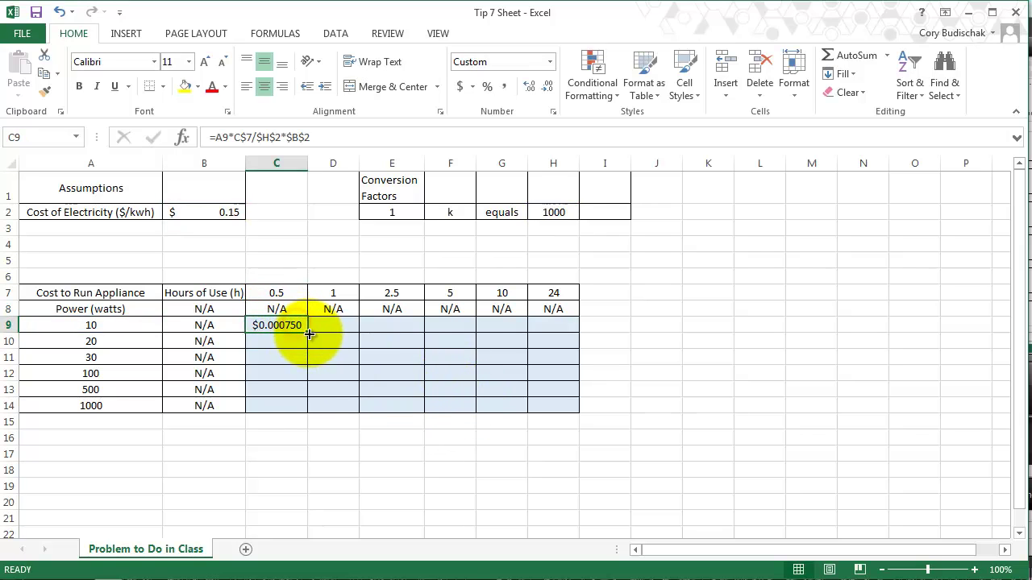
Fill C9's formula down to C14, verify references in C10 through C14, and extend into column D.
drag(309, 332, 297, 407)
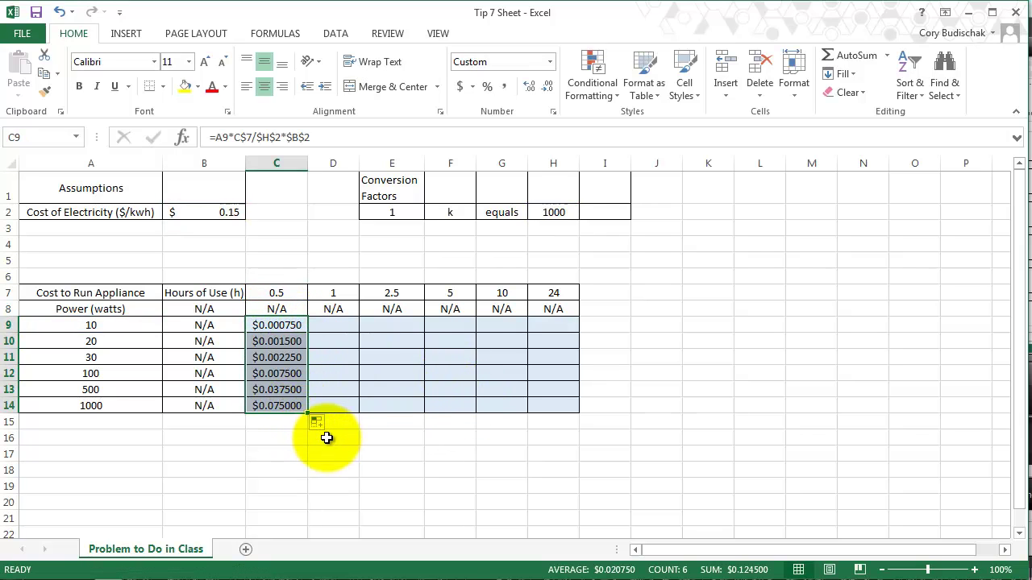
click(281, 342)
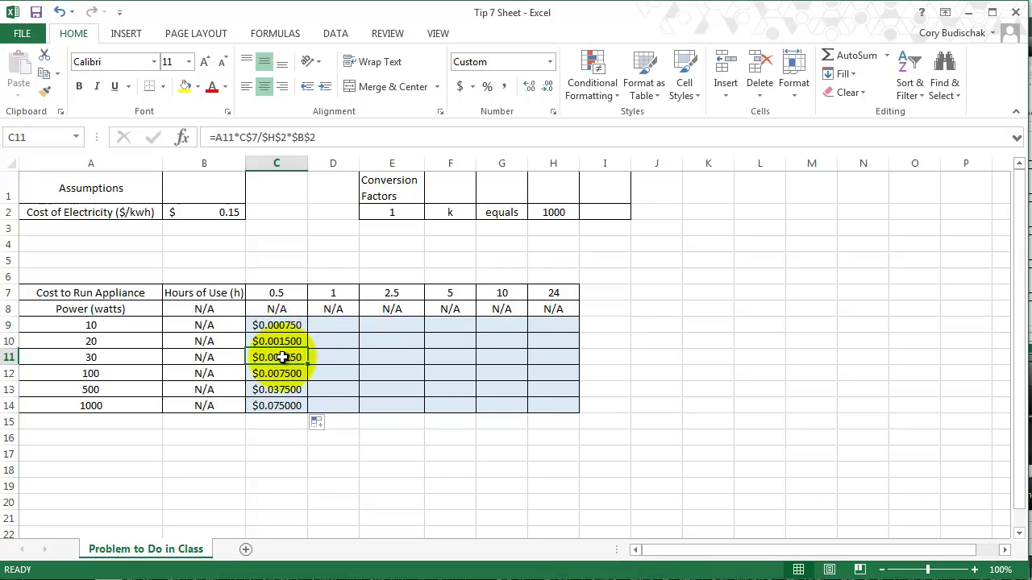
double_click(280, 343)
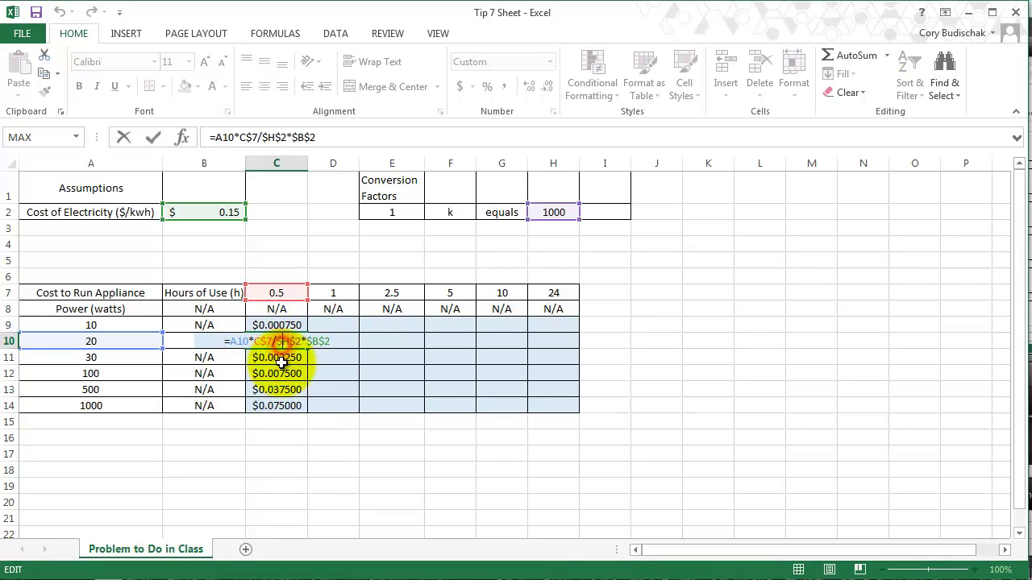
click(282, 365)
double_click(284, 358)
double_click(280, 373)
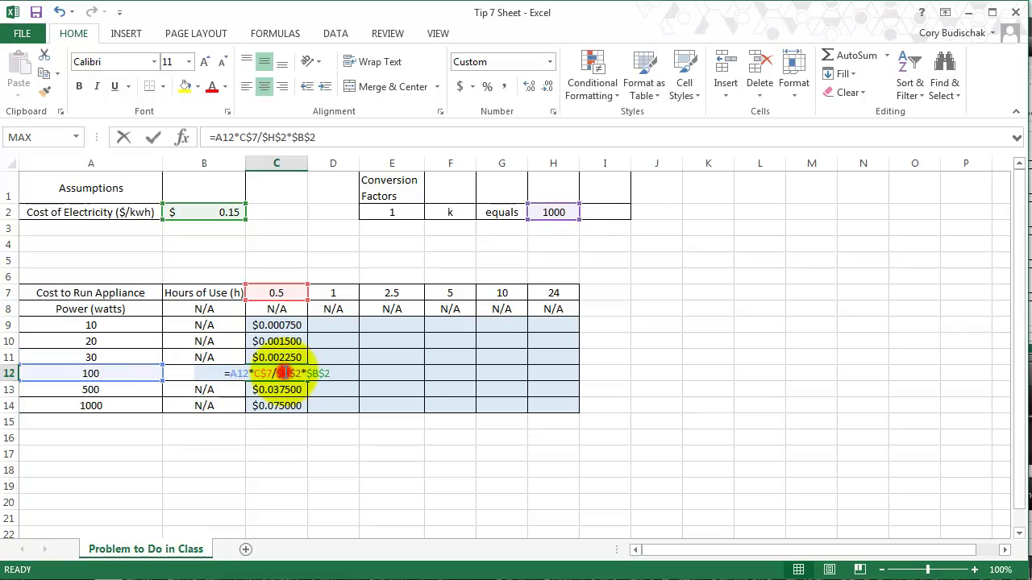
click(291, 391)
double_click(290, 391)
double_click(289, 406)
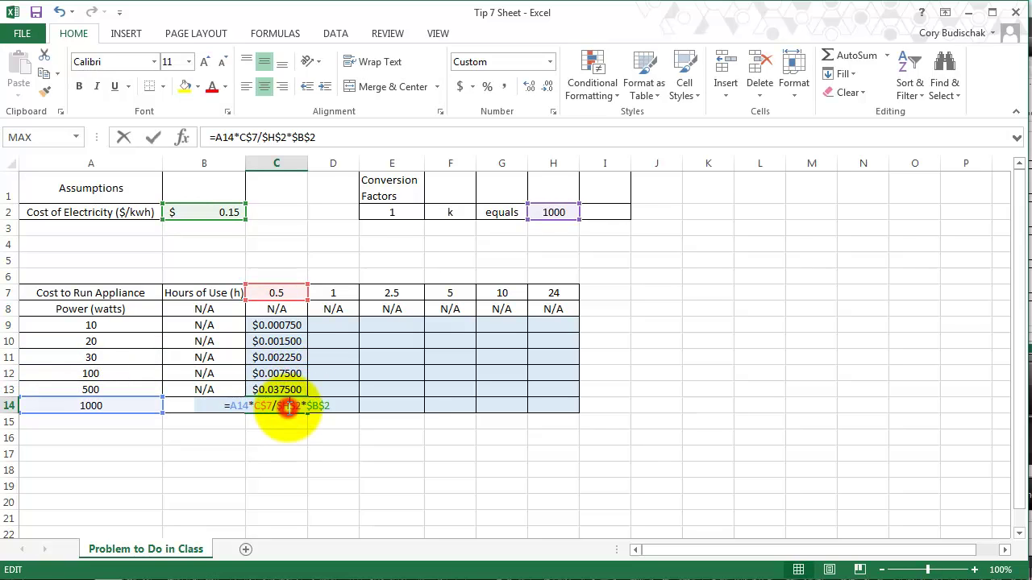
key(Return)
mouse_move(276, 325)
mouse_down()
mouse_move(296, 409)
mouse_move(353, 413)
mouse_up()
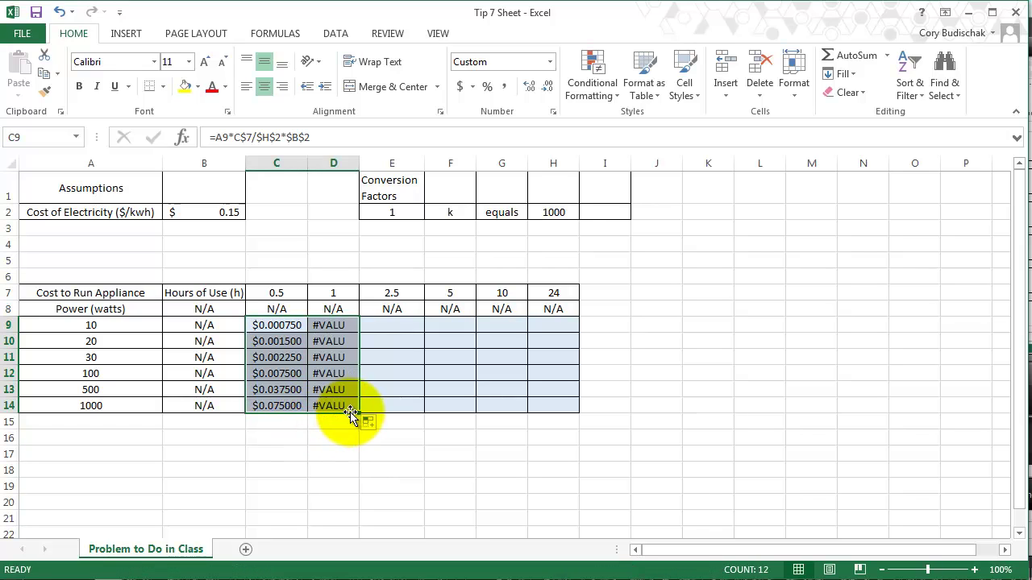
Undo the erroring copy into column D and clear C10:C14, leaving only C9's $0.000750.
double_click(342, 325)
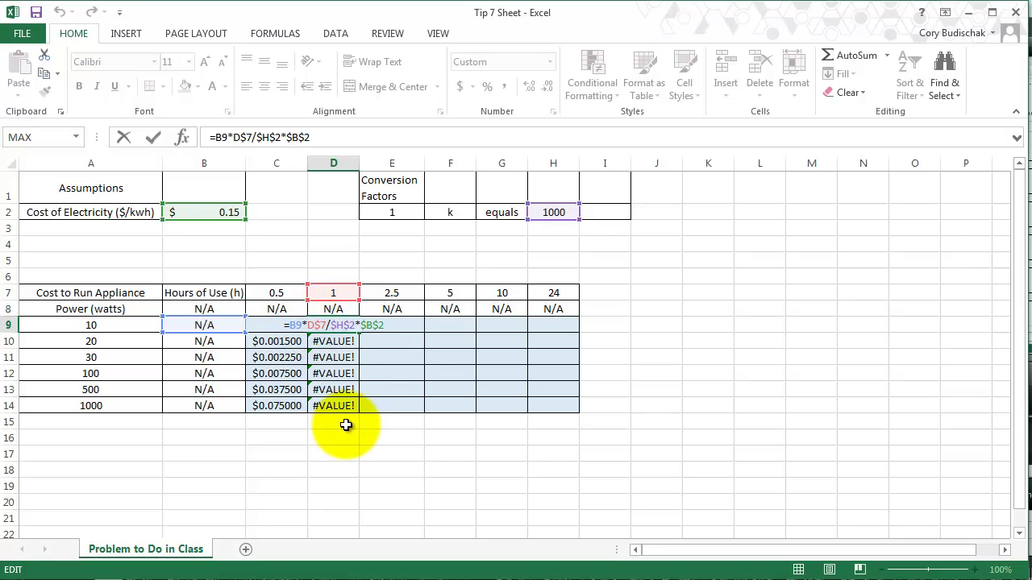
key(Return)
drag(326, 322, 329, 409)
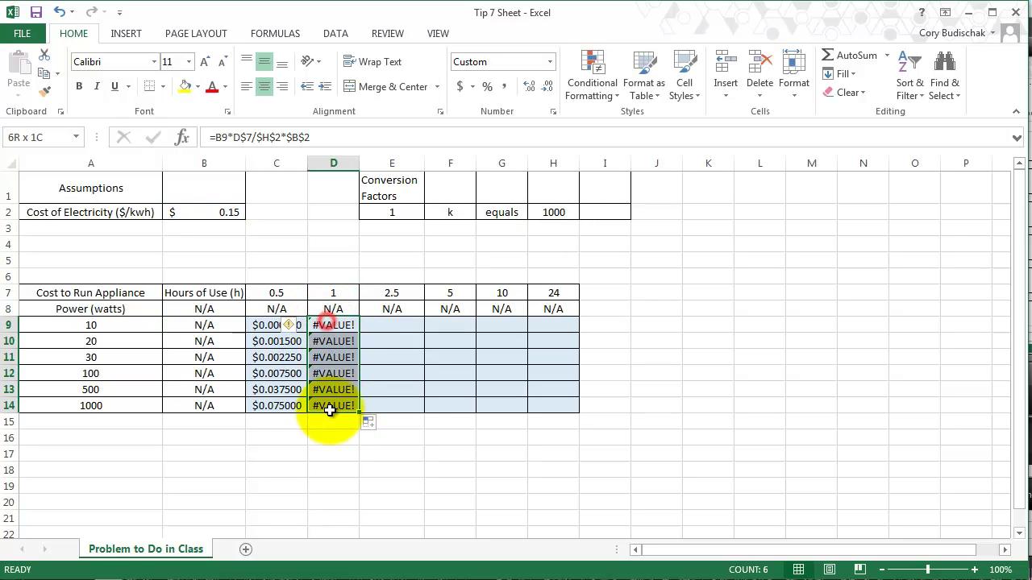
key(ctrl+z)
drag(295, 342, 284, 406)
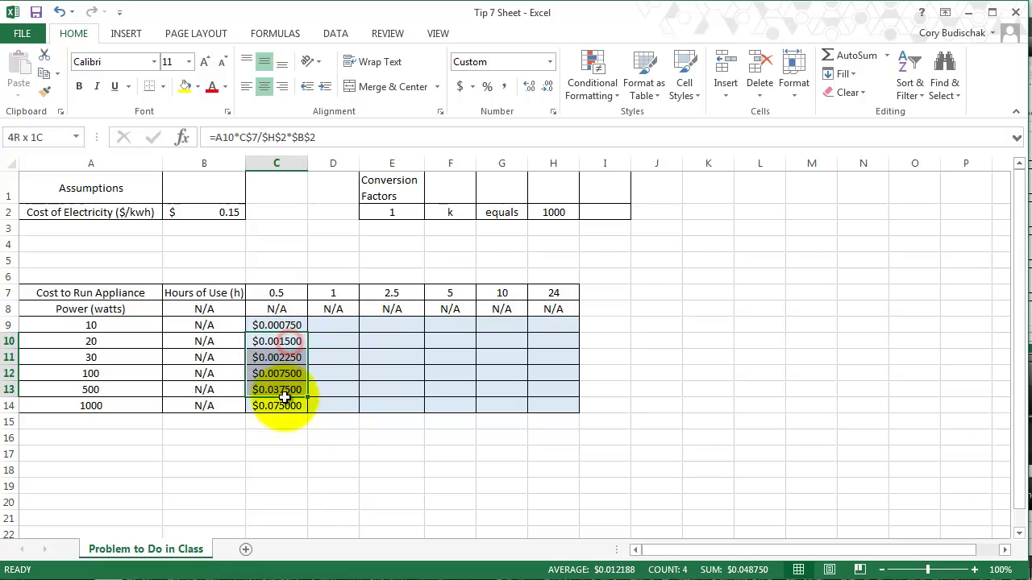
key(Delete)
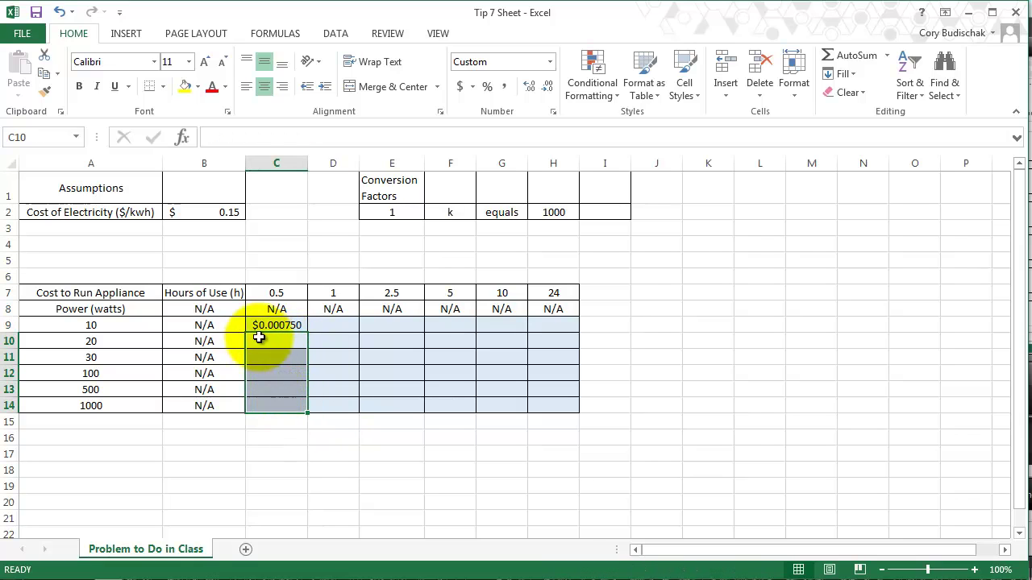
click(271, 327)
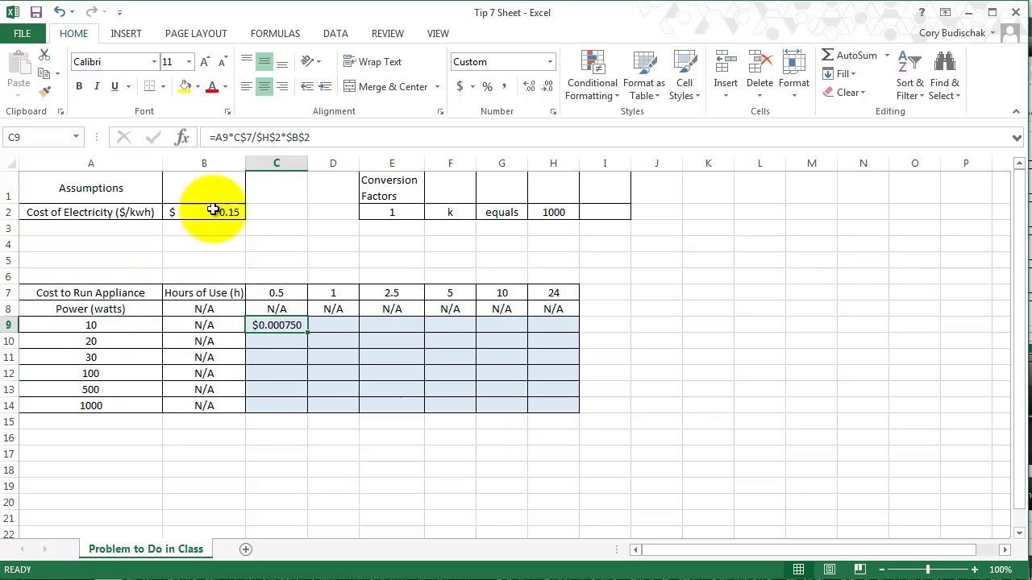
Change C9 to =$A9*C$7/$H$2*$B$2 and fill it across C9:H14.
double_click(291, 324)
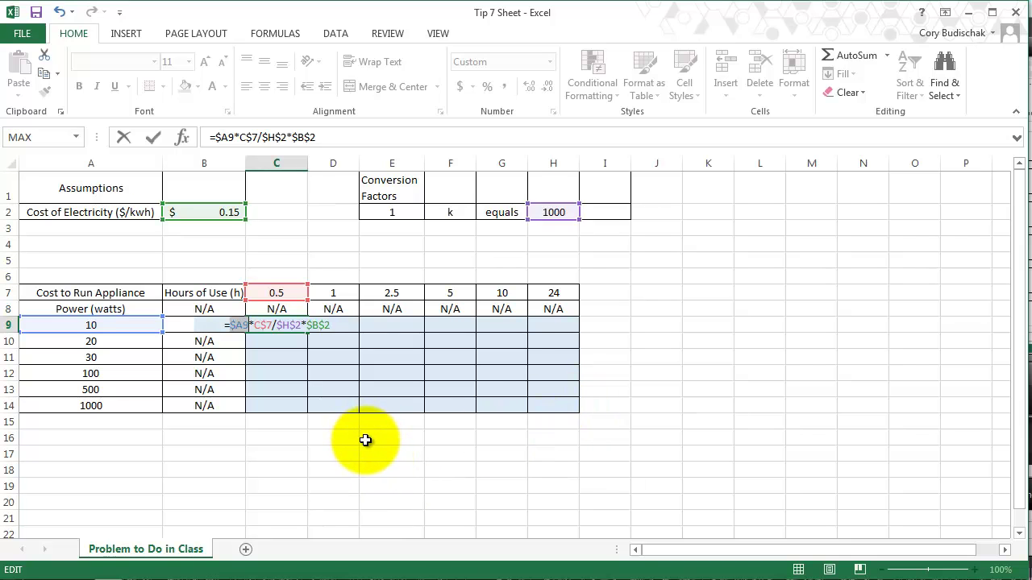
key(Return)
click(278, 324)
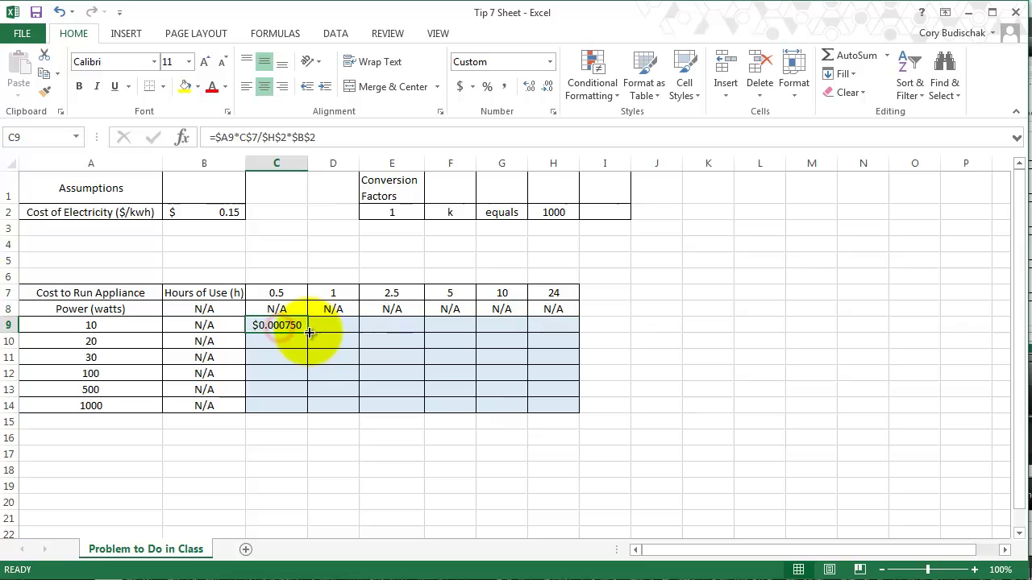
mouse_move(310, 331)
mouse_down()
mouse_move(310, 411)
mouse_move(559, 410)
mouse_up()
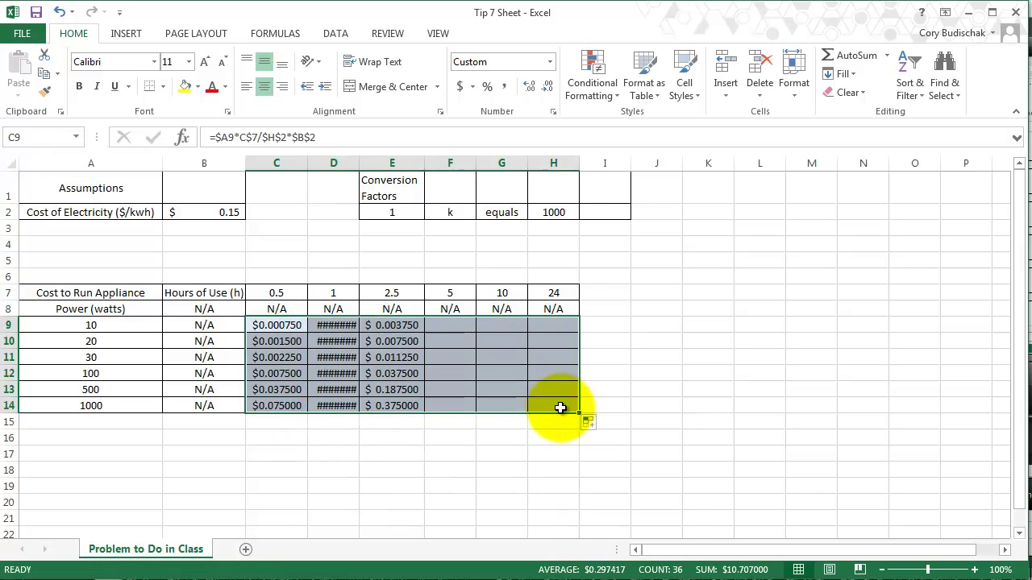
Widen columns D, F and H so every cost, up to $3.600000, displays.
drag(359, 164, 372, 164)
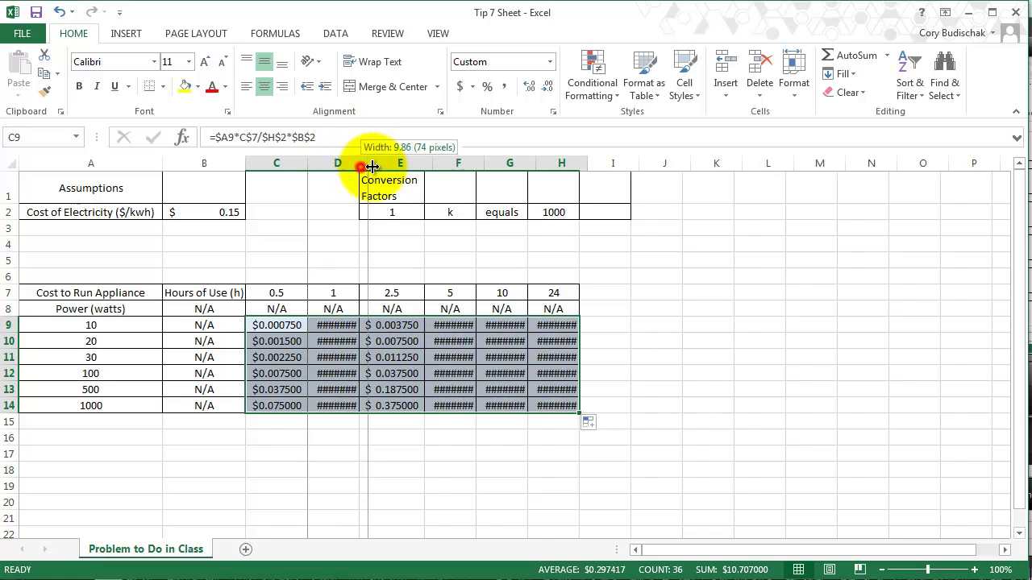
drag(485, 163, 562, 163)
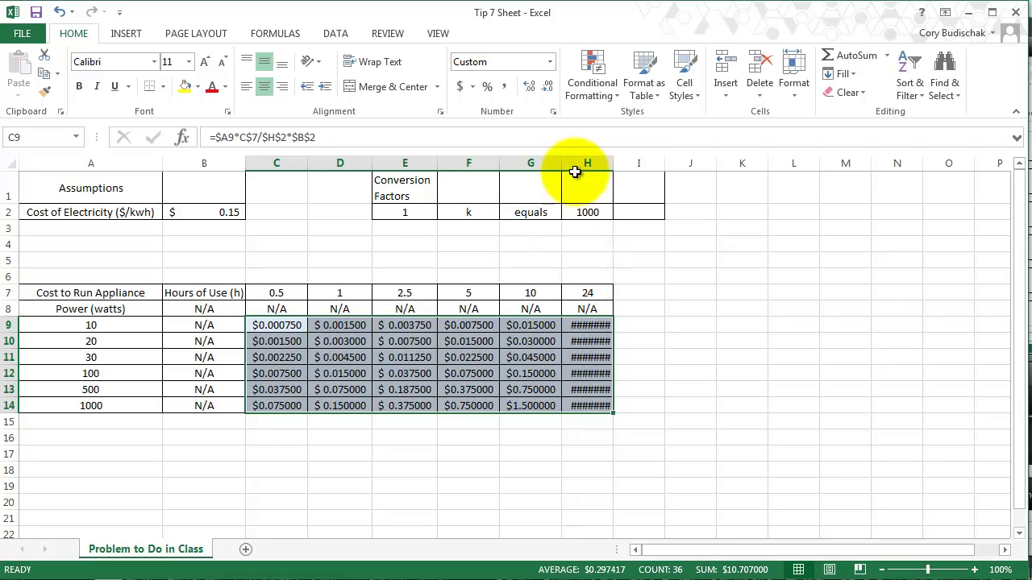
drag(612, 164, 630, 163)
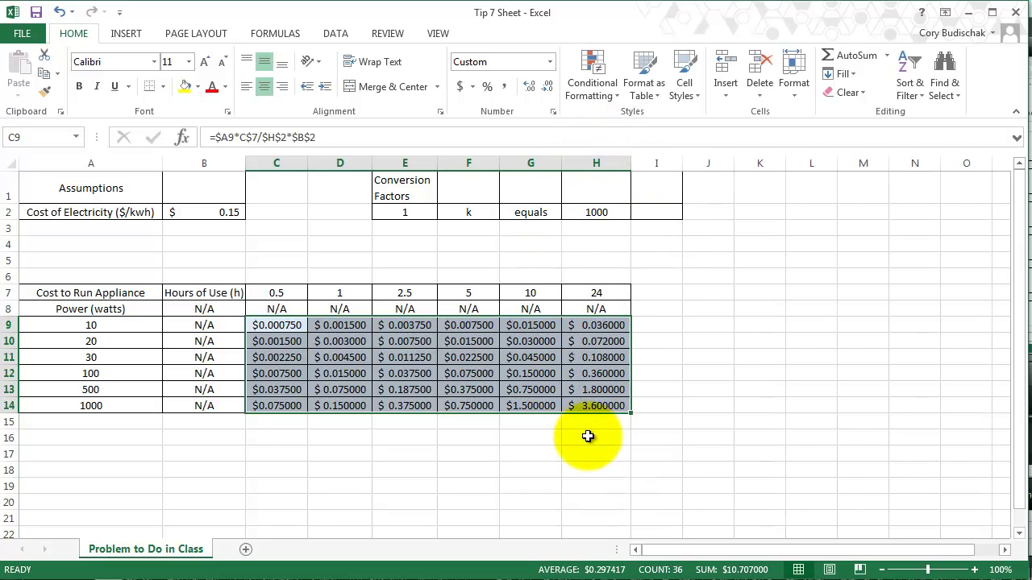